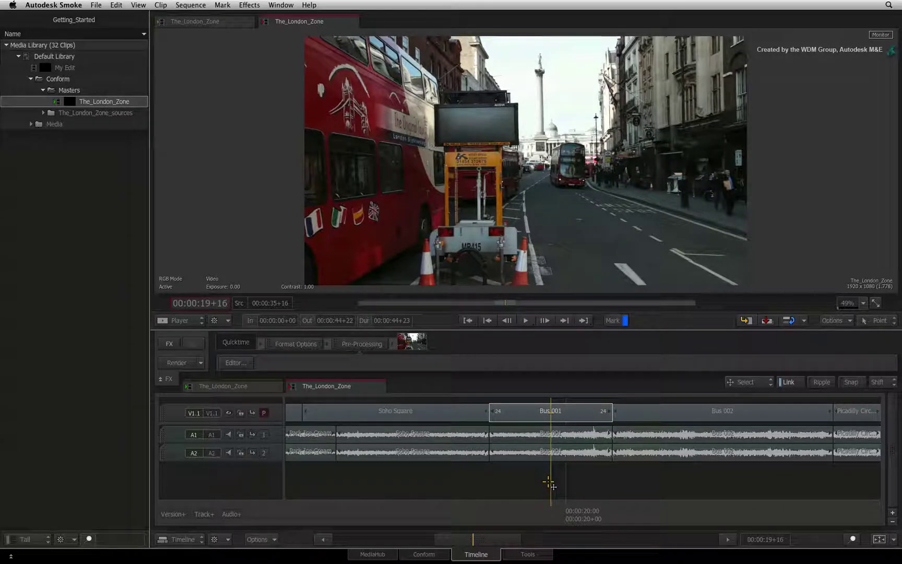
Scrub through the edit, then dynamically slide Bus 001 along V1, ending slightly earlier.
mouse_move(535, 487)
mouse_down()
mouse_move(522, 470)
mouse_move(563, 454)
mouse_move(555, 449)
mouse_up()
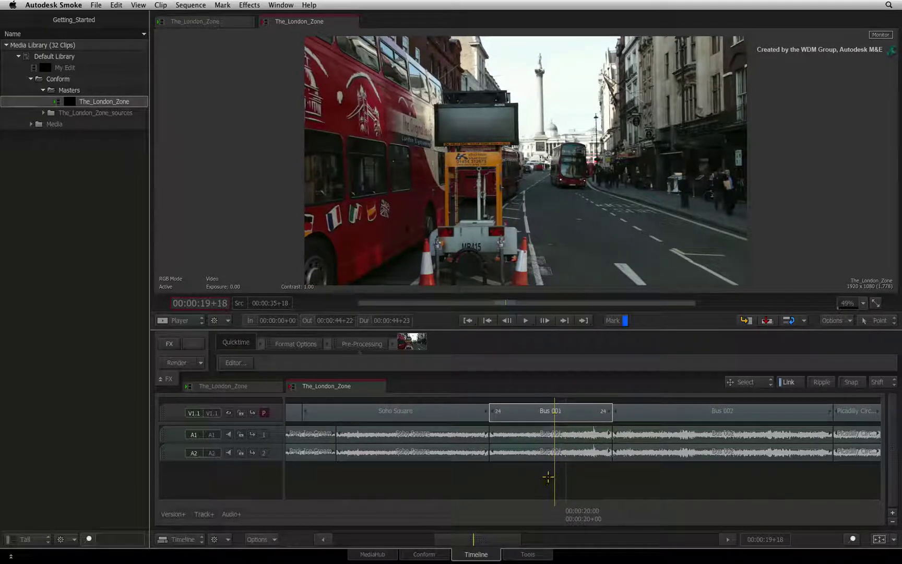
click(525, 413)
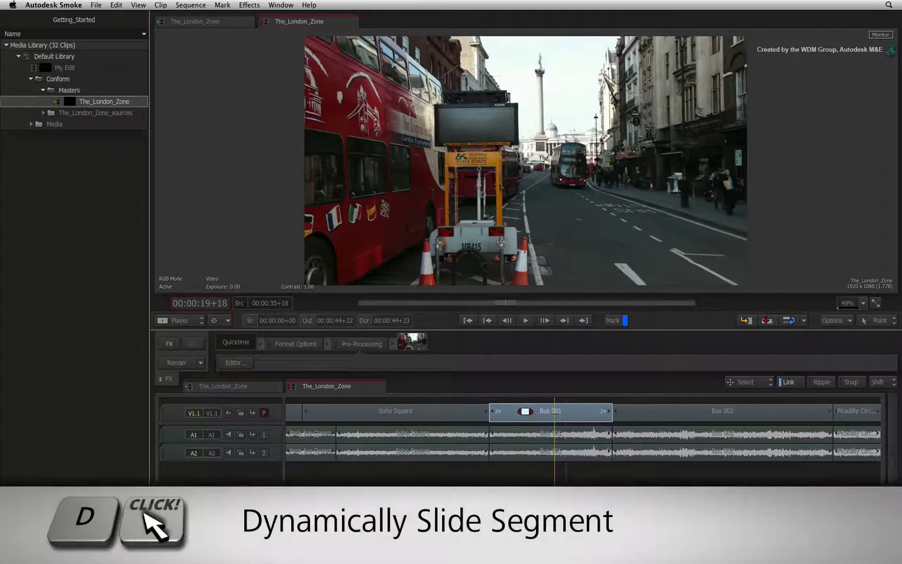
mouse_move(526, 412)
mouse_down()
mouse_move(474, 412)
mouse_move(547, 409)
mouse_move(490, 405)
mouse_move(532, 403)
mouse_move(517, 407)
mouse_up()
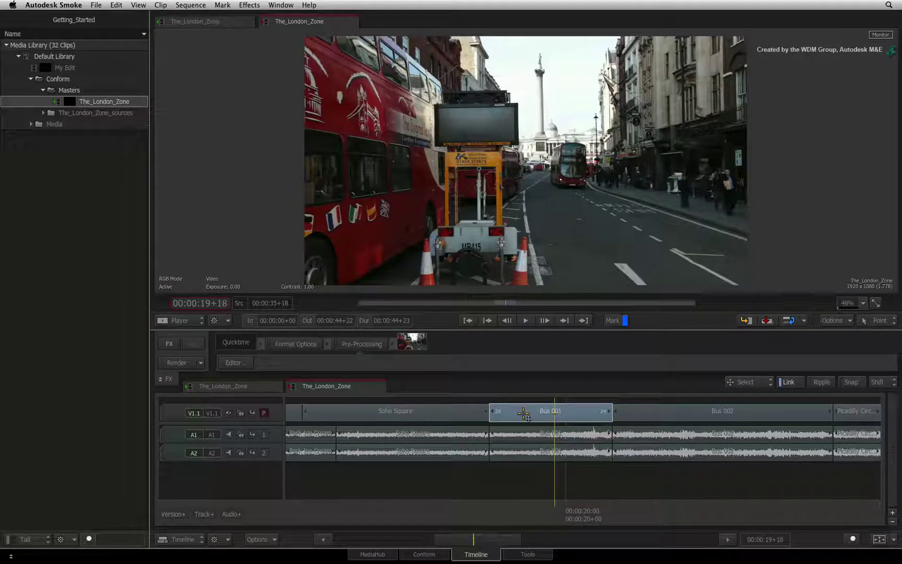
mouse_move(521, 413)
mouse_down()
mouse_move(512, 411)
mouse_move(602, 411)
mouse_move(486, 411)
mouse_move(599, 411)
mouse_move(496, 412)
mouse_move(571, 411)
mouse_move(526, 411)
mouse_up()
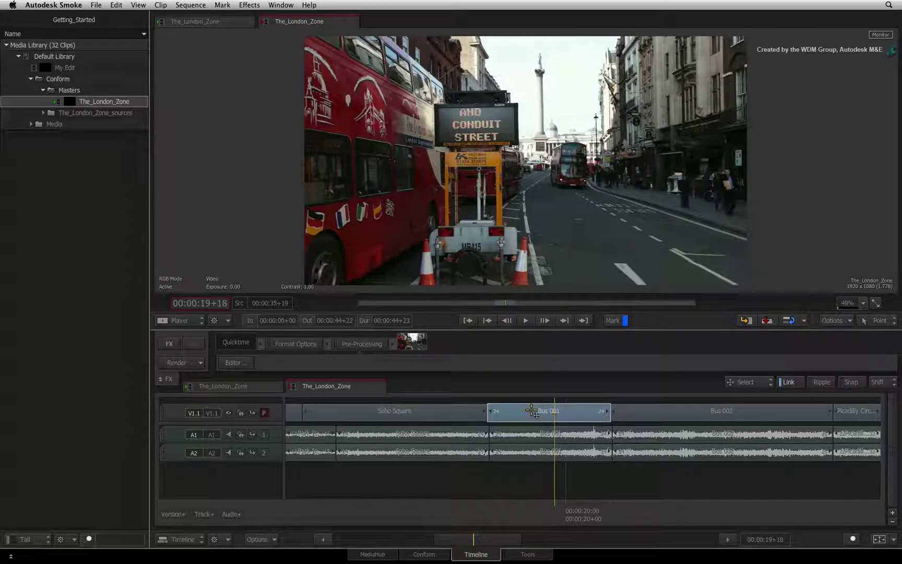
Switch the timeline editing mode to Slide from the edit-mode popup.
click(768, 382)
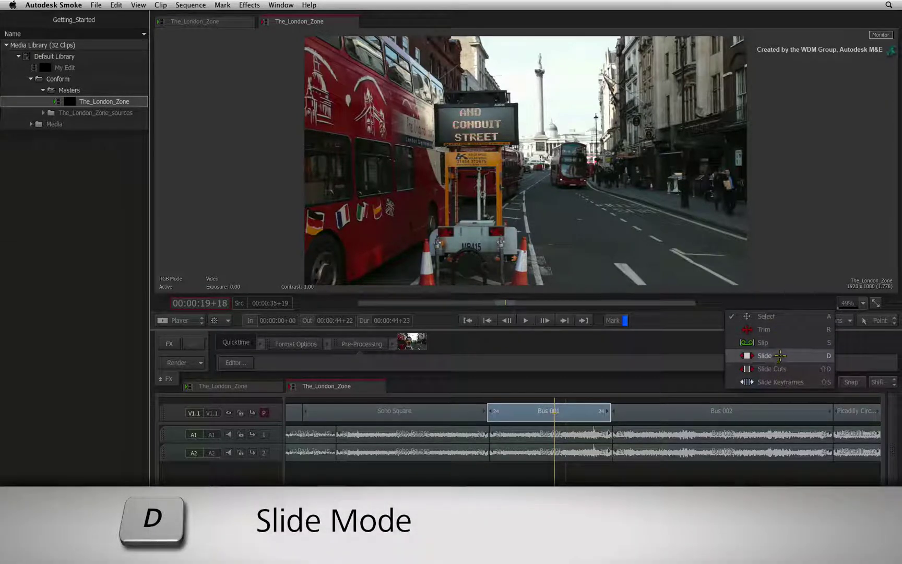
click(779, 355)
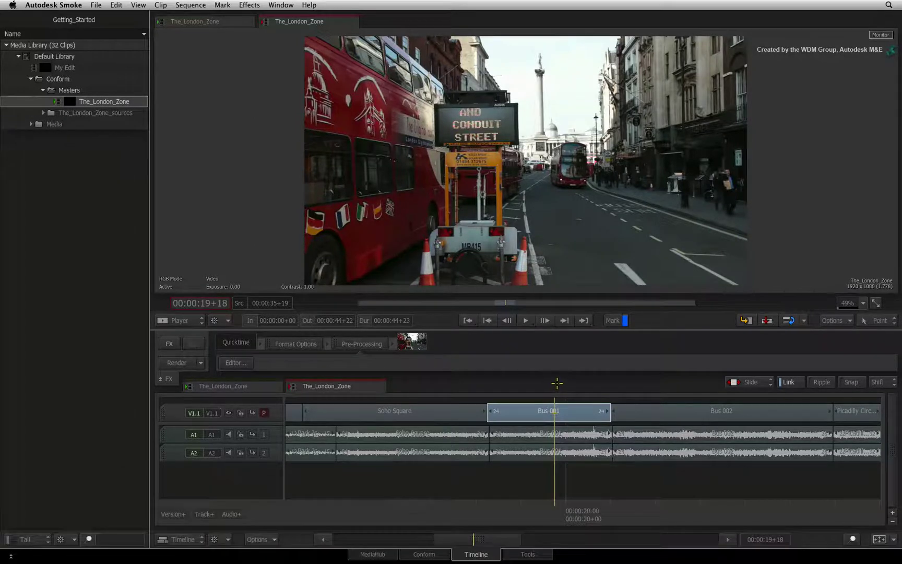
Switch the Player to Trim View showing the frames around Bus 001's cuts.
click(180, 320)
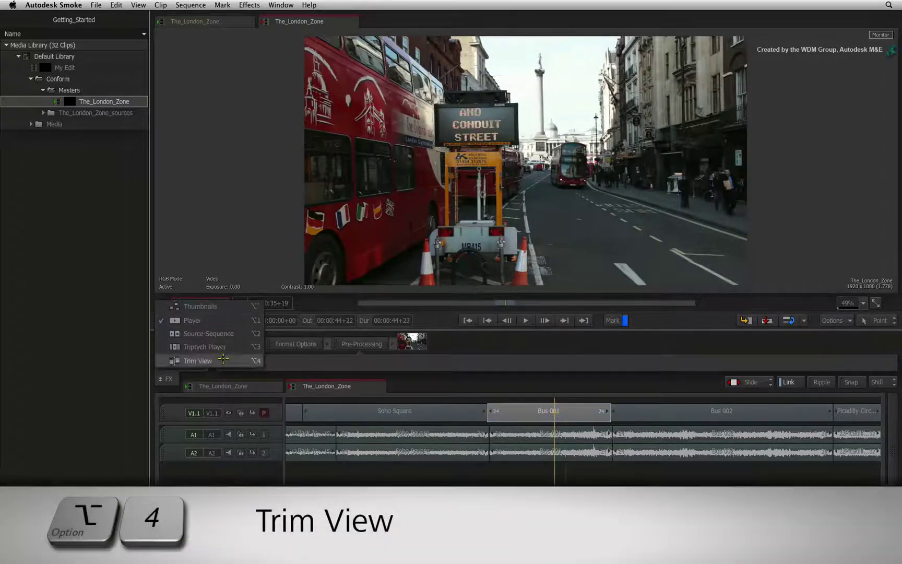
click(229, 360)
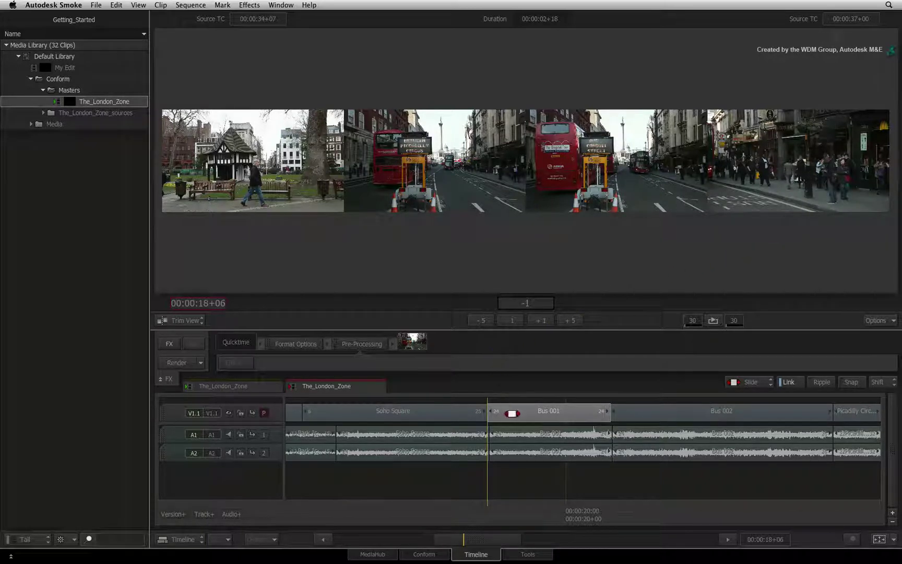
Slide Bus 001 ten frames later, then pull it back earlier in several drags.
mouse_move(517, 411)
mouse_down()
mouse_move(575, 409)
mouse_move(493, 407)
mouse_move(560, 403)
mouse_move(512, 403)
mouse_move(534, 402)
mouse_up()
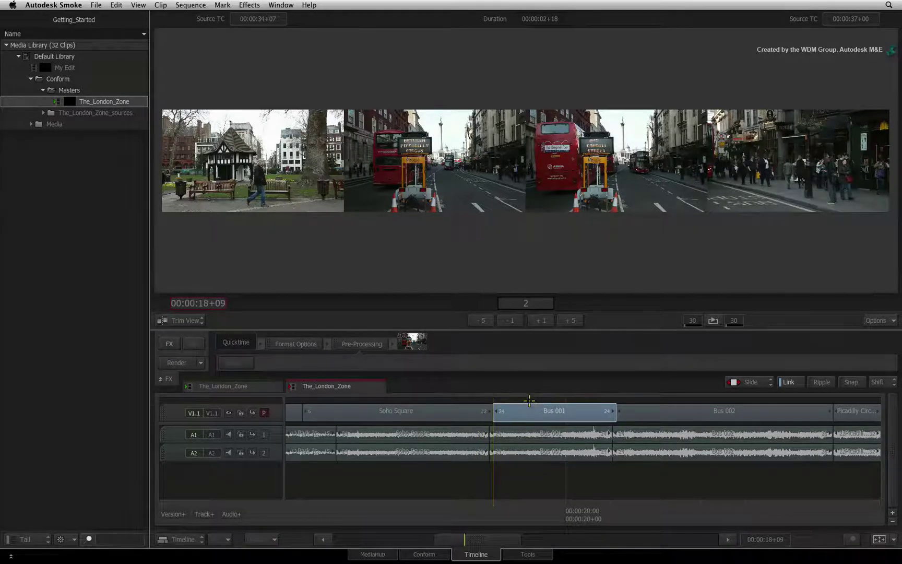
mouse_move(521, 158)
mouse_down()
mouse_move(494, 166)
mouse_move(538, 161)
mouse_move(519, 160)
mouse_move(520, 247)
mouse_up()
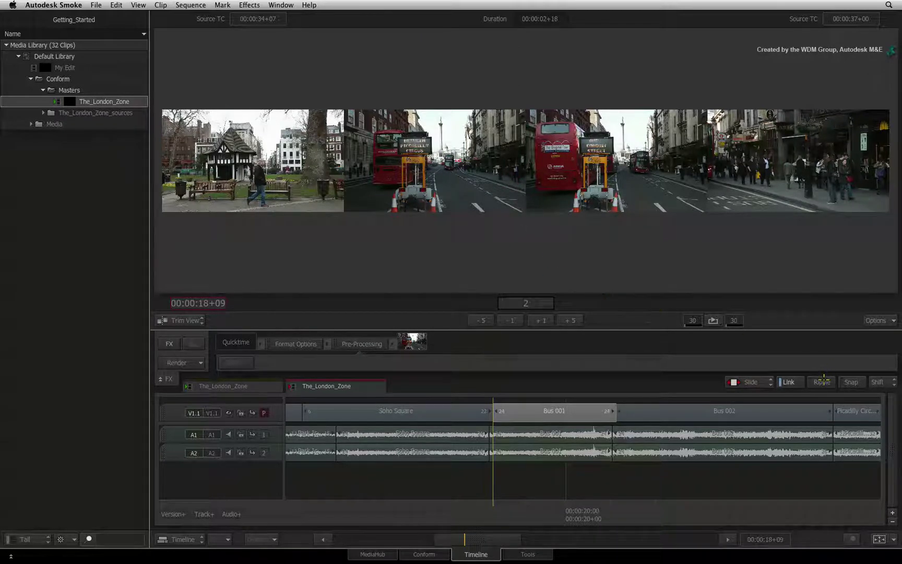
drag(560, 170, 448, 154)
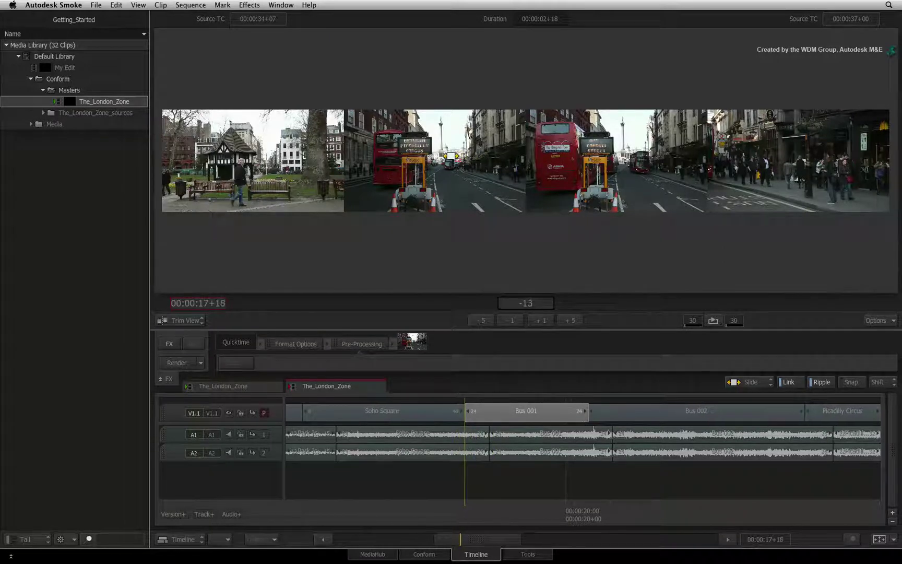
mouse_move(449, 154)
mouse_down()
mouse_move(470, 160)
mouse_move(824, 388)
mouse_up()
Turn Ripple off and slide Bus 001 earlier, leaving it at a +2 offset.
click(822, 382)
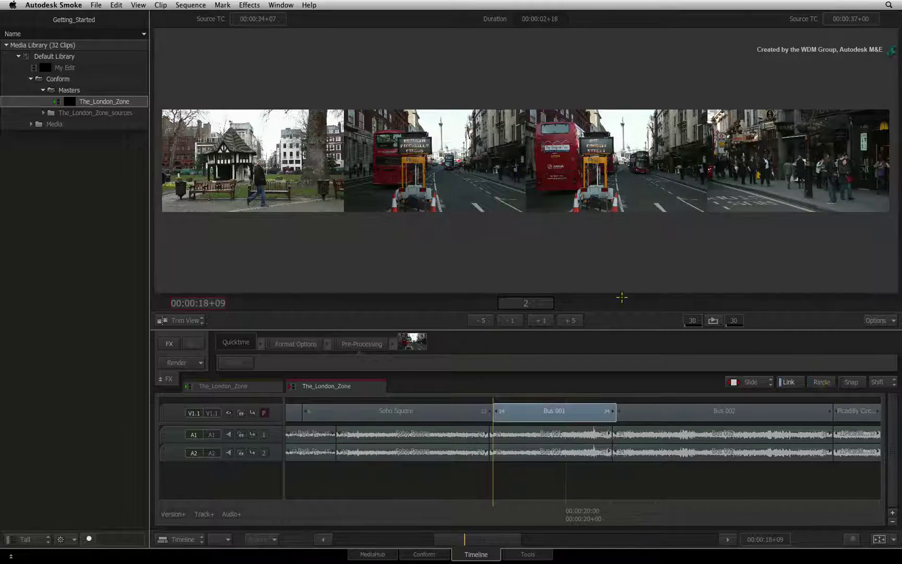
mouse_move(522, 183)
mouse_down()
mouse_move(437, 171)
mouse_move(523, 173)
mouse_move(516, 169)
mouse_up()
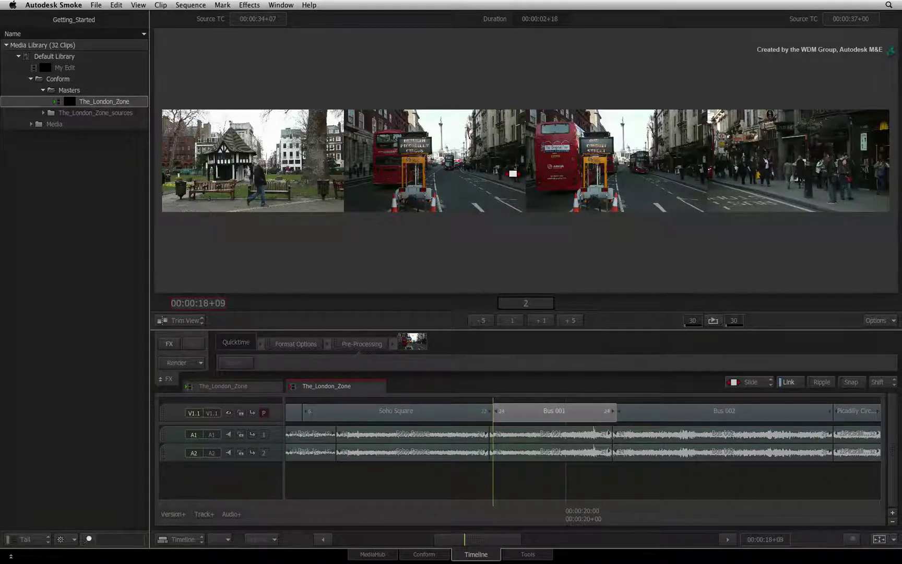
Nudge Bus 001 with the trim buttons and comma/period keys until its offset reads 0.
drag(517, 169, 510, 174)
click(561, 322)
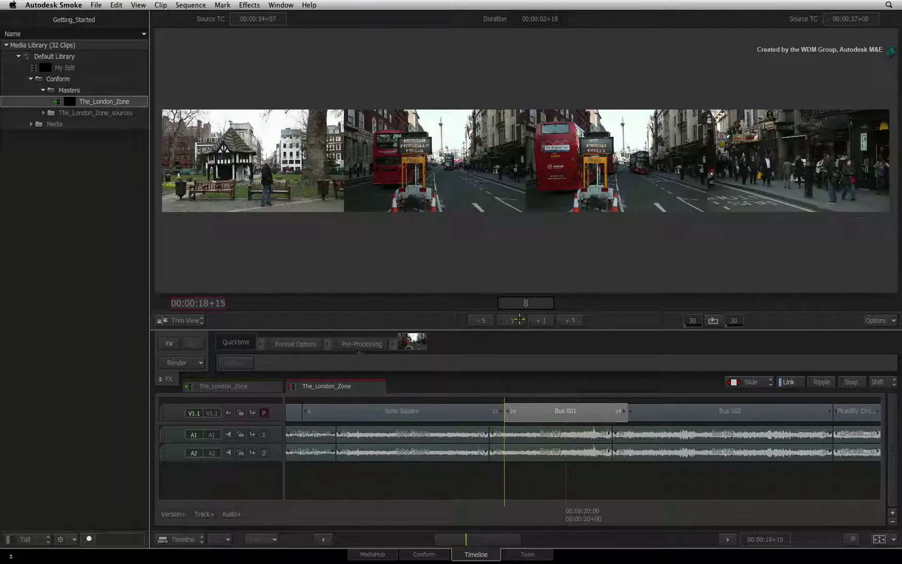
click(485, 320)
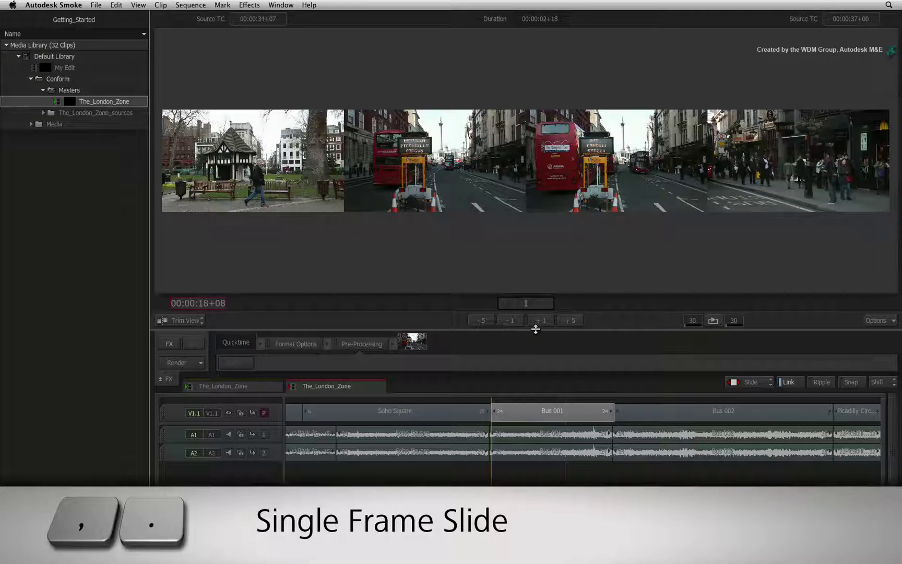
key(period)
key(period)
key(comma)
key(comma)
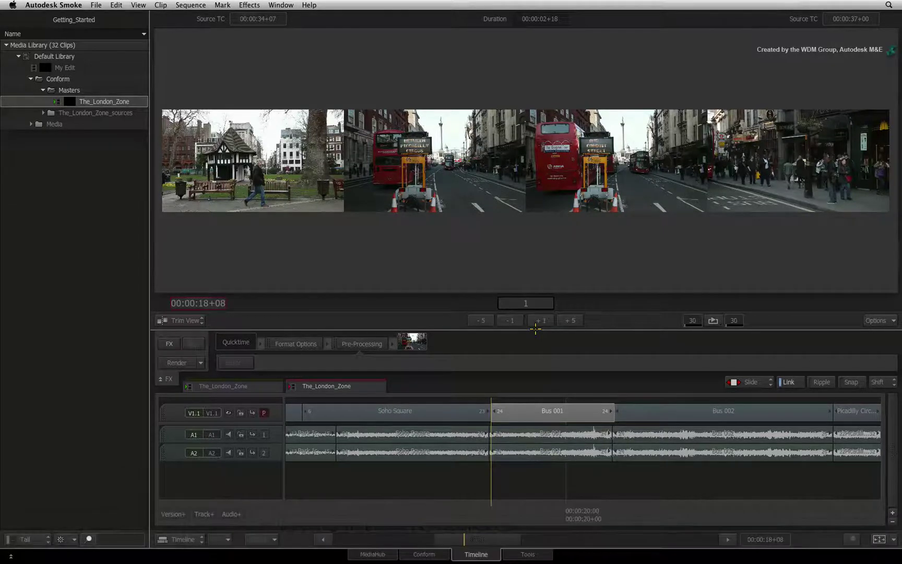
key(comma)
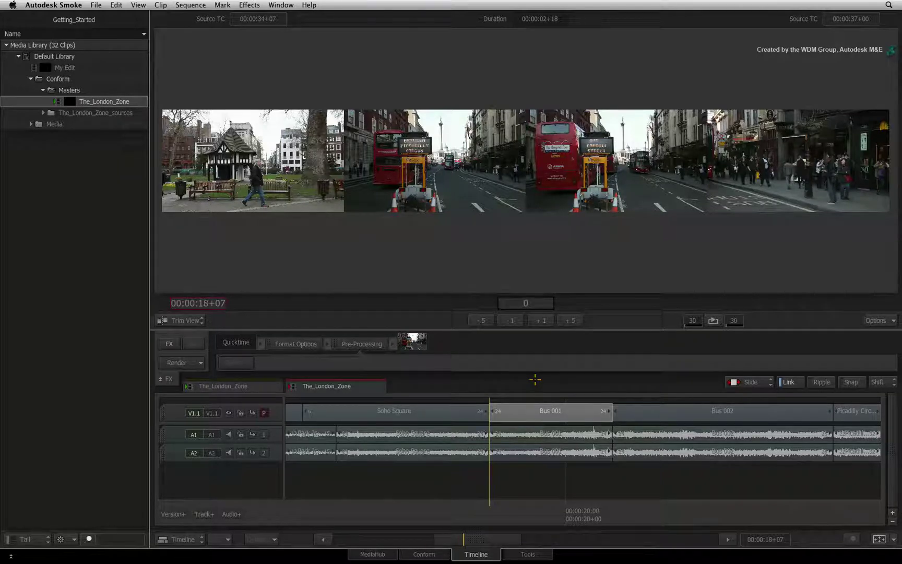
text(+10)
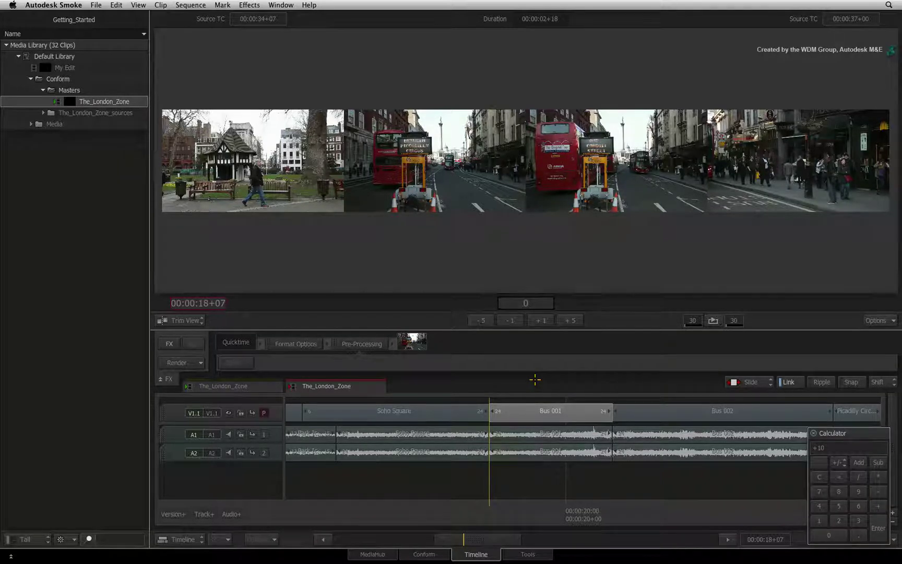
Apply a ten-frame slide, then use the Trim Calculator to pull Bus 001 back five frames.
key(Return)
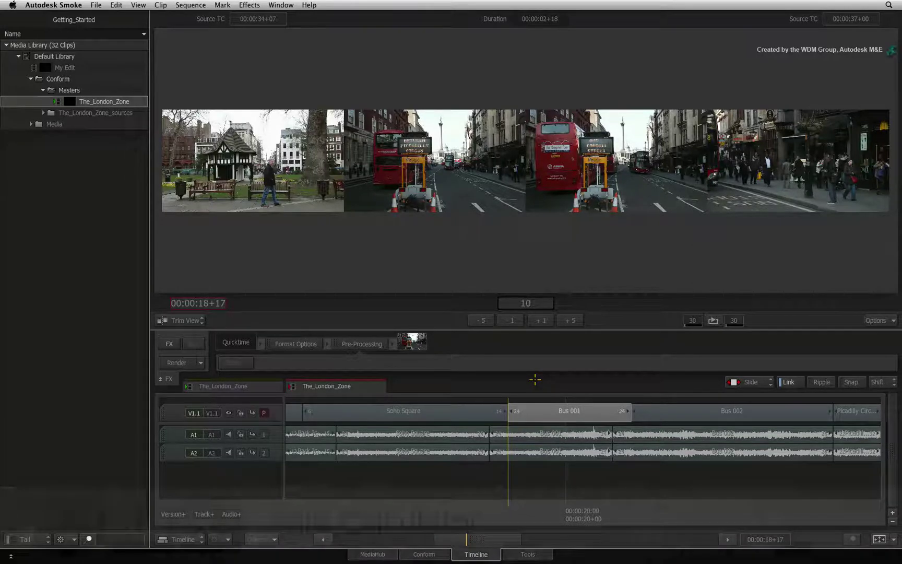
alt+shift+double_click(541, 413)
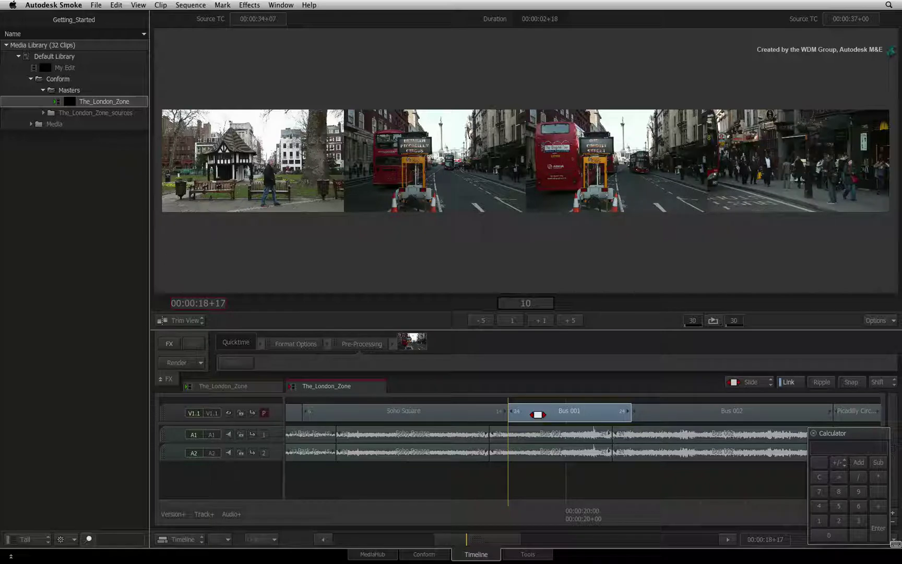
text(-5)
key(Return)
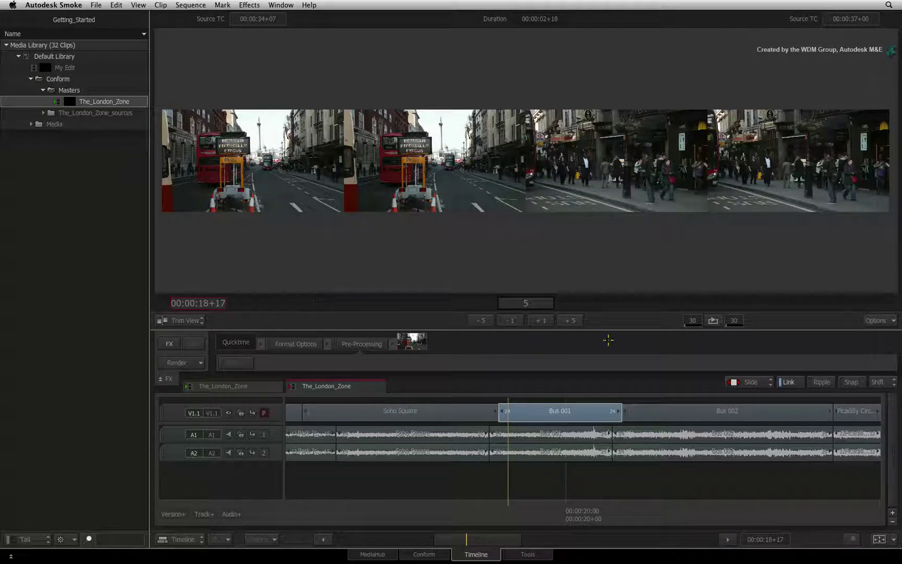
During full-frame playback, nudge Bus 001 one frame earlier then two later, ending at a four-frame offset.
click(712, 320)
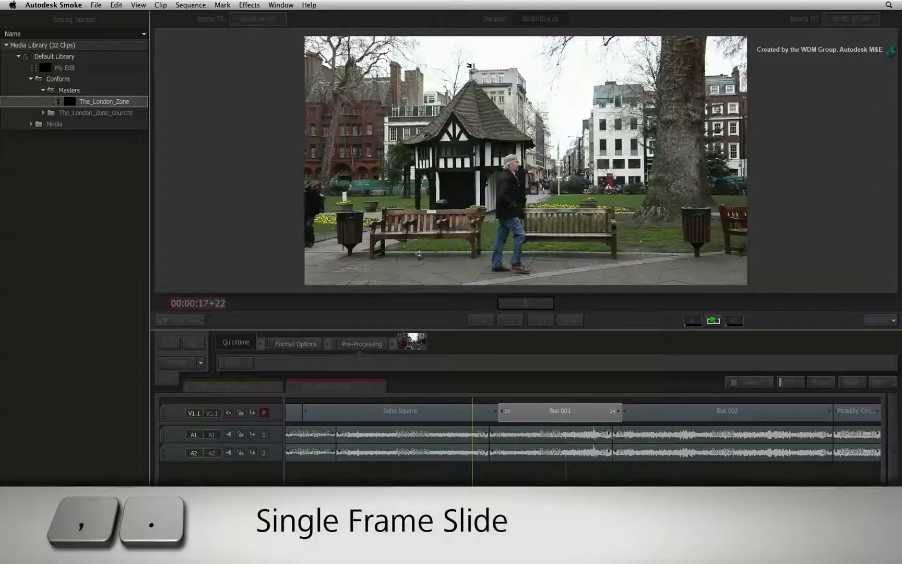
key(comma)
key(comma)
key(comma)
key(comma)
key(comma)
key(comma)
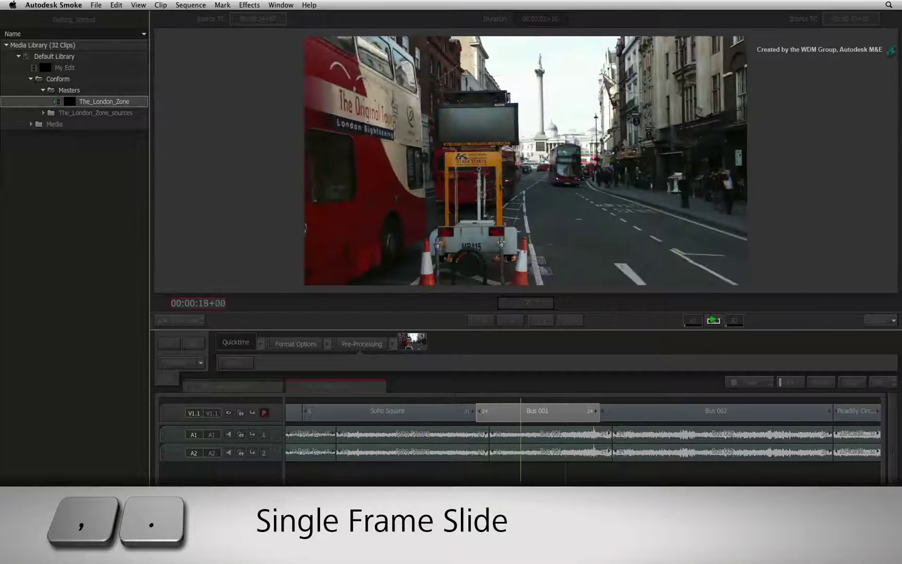
key(period)
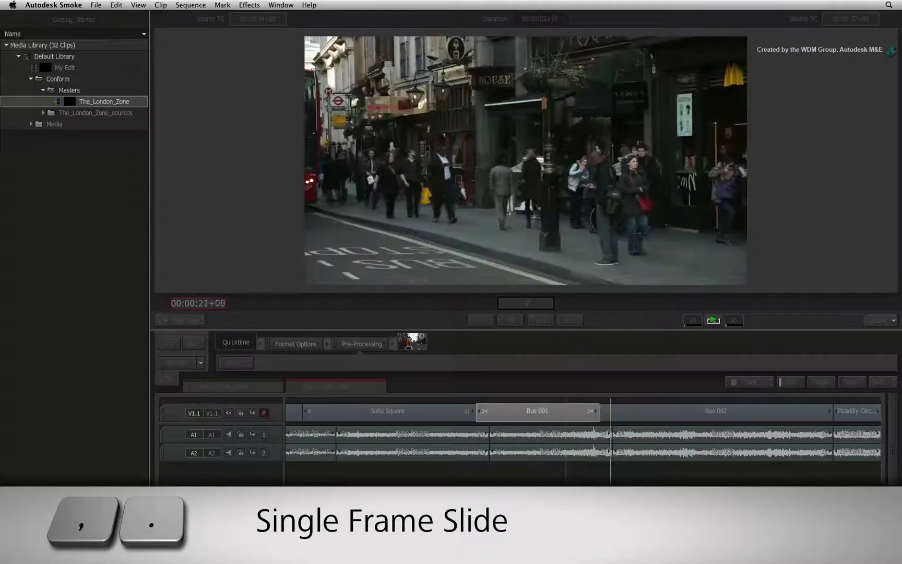
key(period)
key(period)
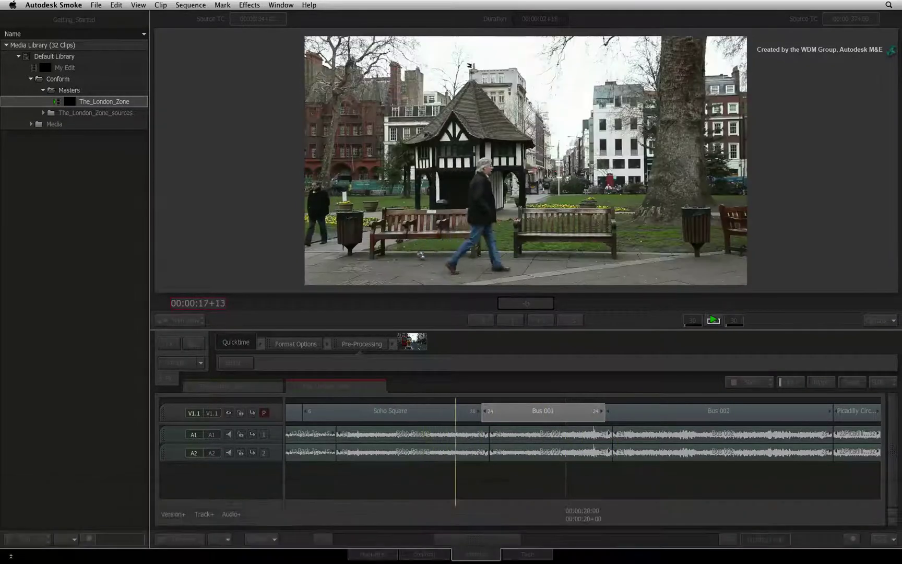
click(711, 320)
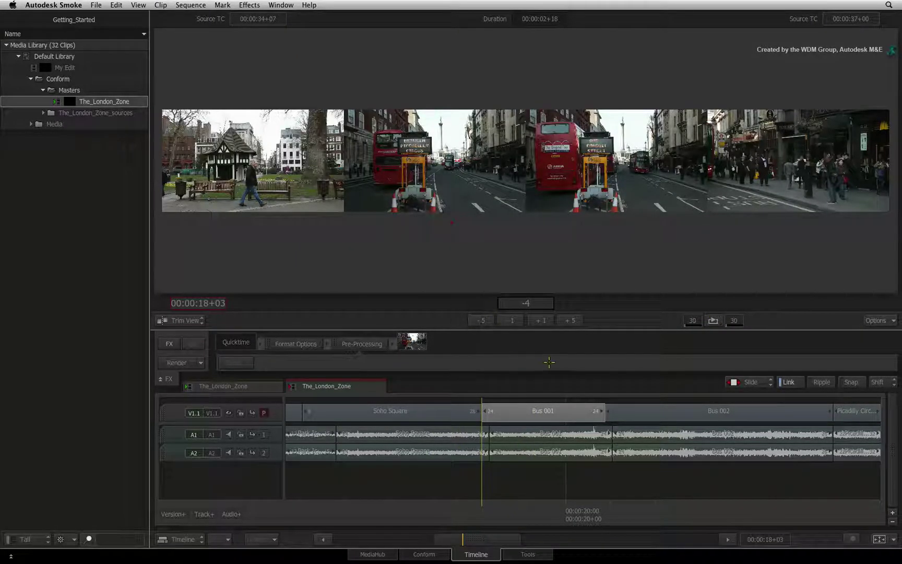
Select Soho Square and Bus 002, then leave Slide mode for plain Select mode.
click(386, 413)
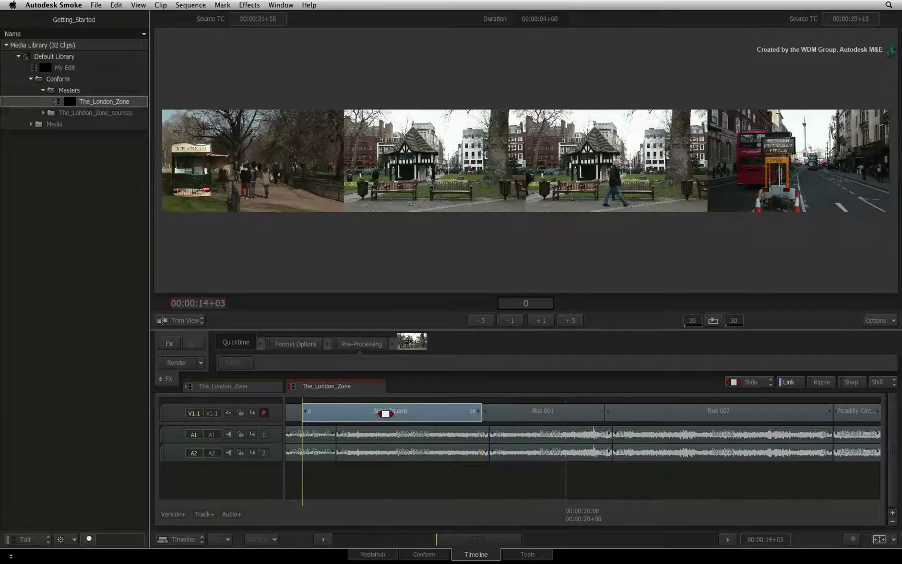
click(721, 413)
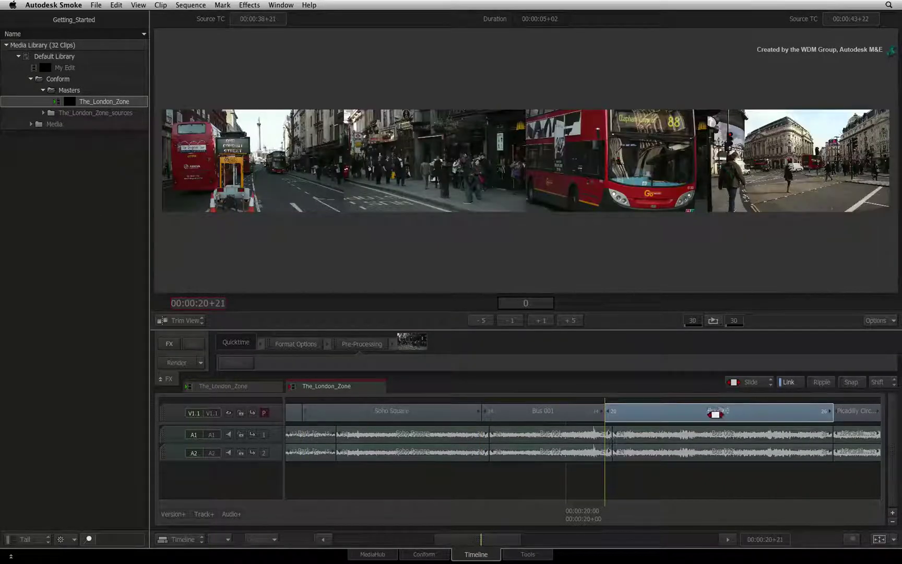
key(a)
click(735, 383)
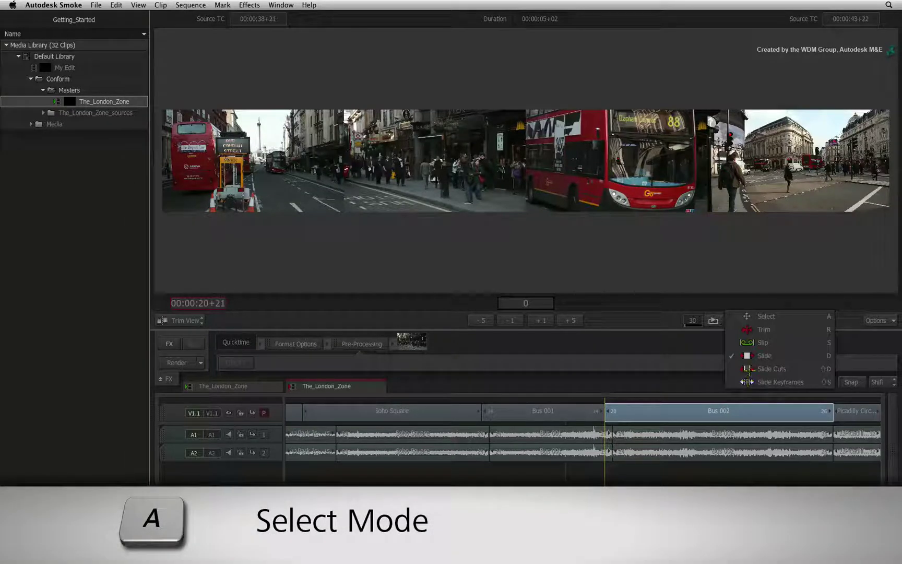
click(766, 316)
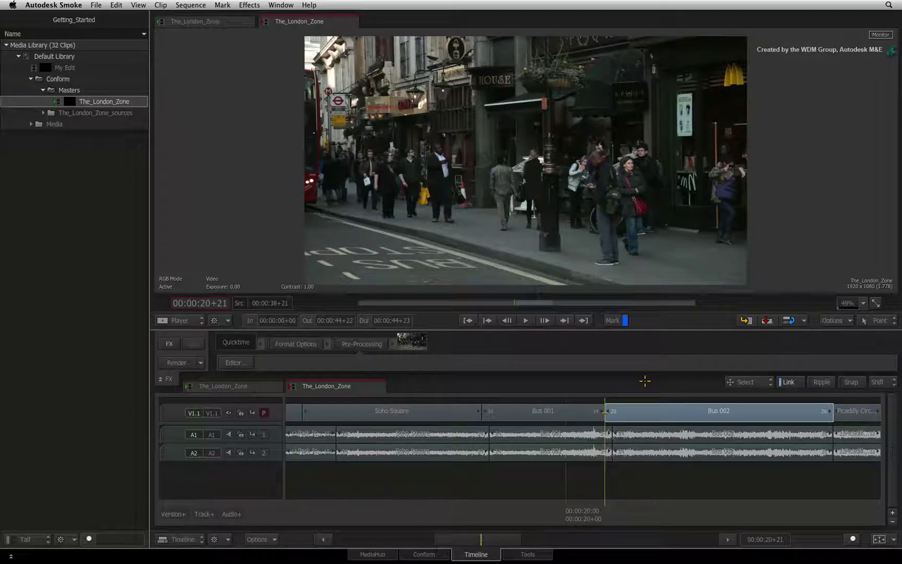
Select Bus 001 and switch the editing mode to Slide Cuts.
click(583, 412)
click(537, 507)
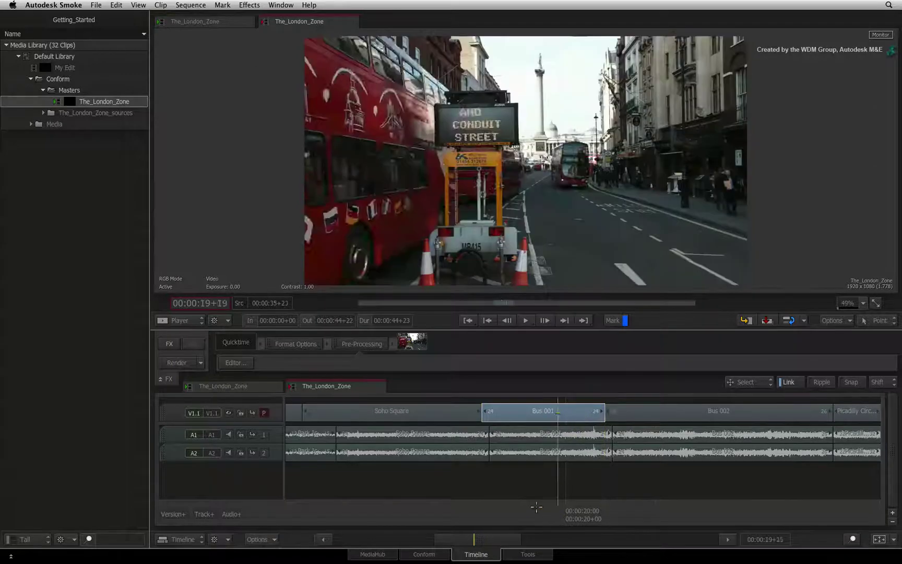
click(734, 385)
click(746, 369)
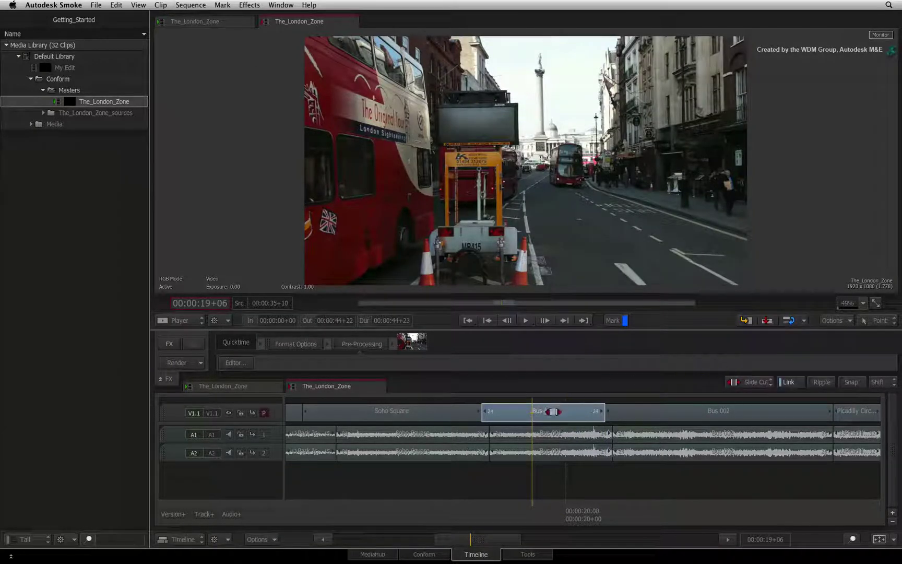
Slide both cuts of Bus 001 left, scrub to review, then slide them back right.
mouse_move(544, 411)
mouse_down()
mouse_move(528, 410)
mouse_move(564, 409)
mouse_move(534, 408)
mouse_up()
drag(491, 502, 459, 493)
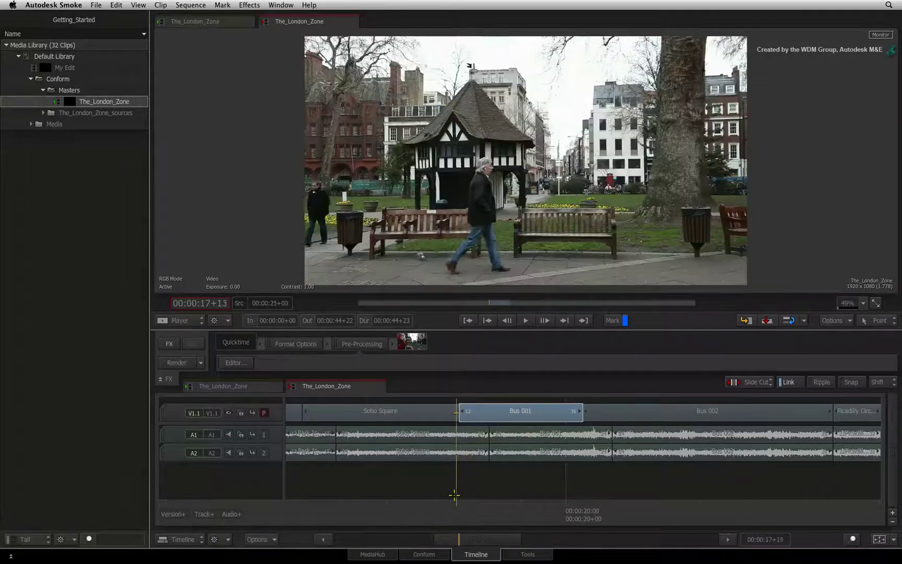
drag(458, 493, 557, 473)
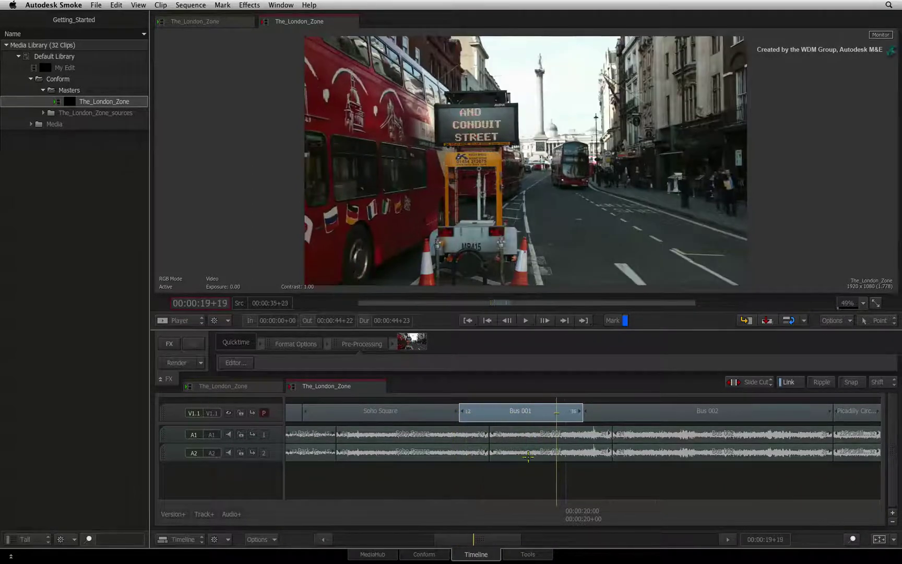
drag(519, 411, 548, 412)
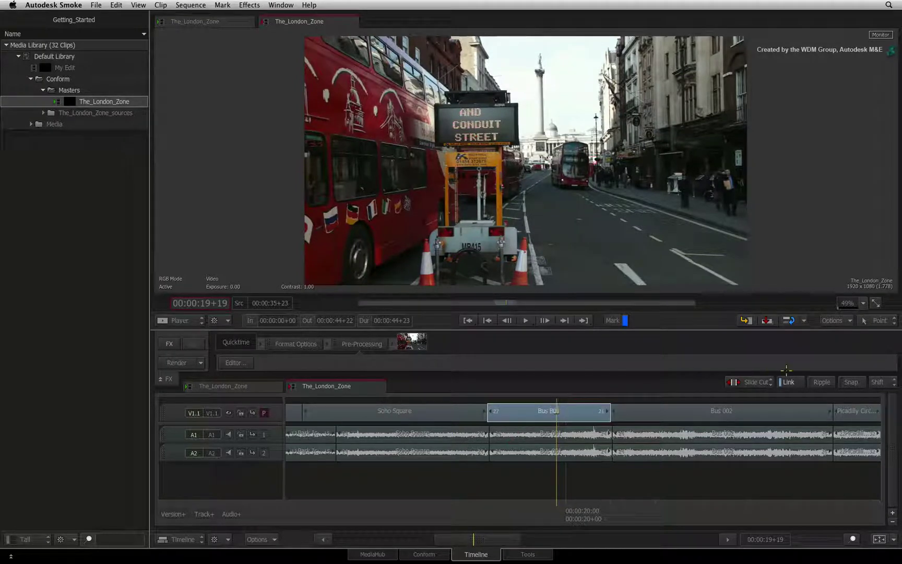
Change the editing mode again from the edit-mode popup.
click(758, 381)
click(762, 382)
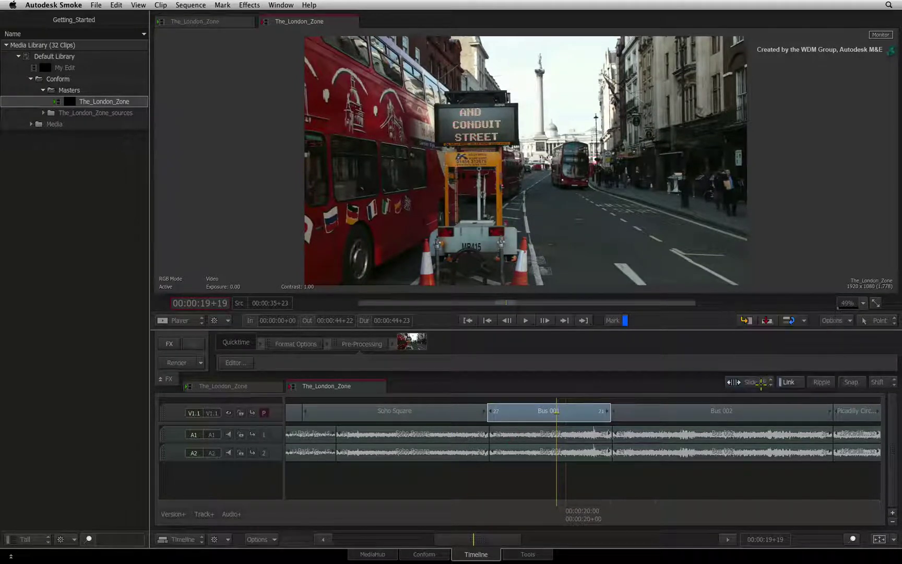